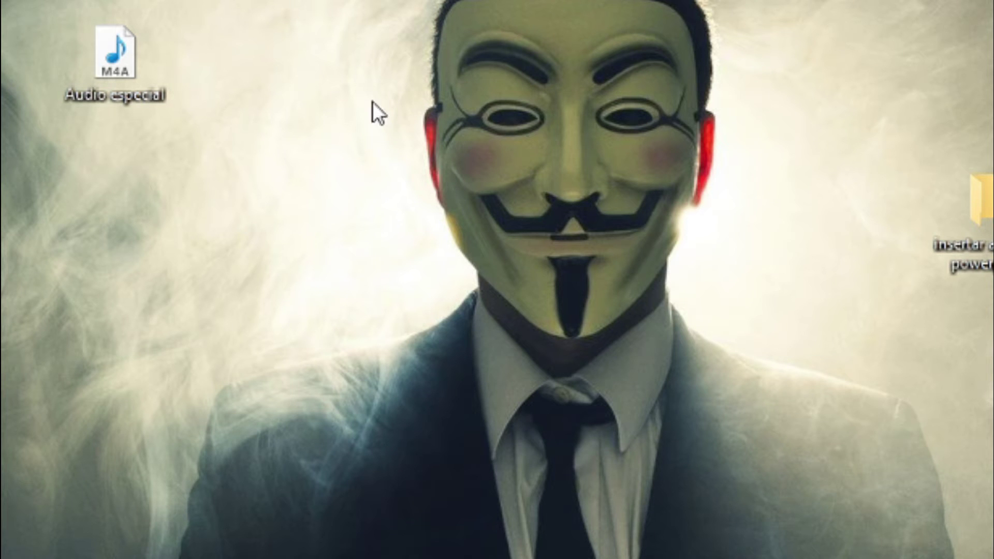
- Move the Audio especial M4A file to the middle-left of the desktop
left_click_drag(94, 52, 219, 350)
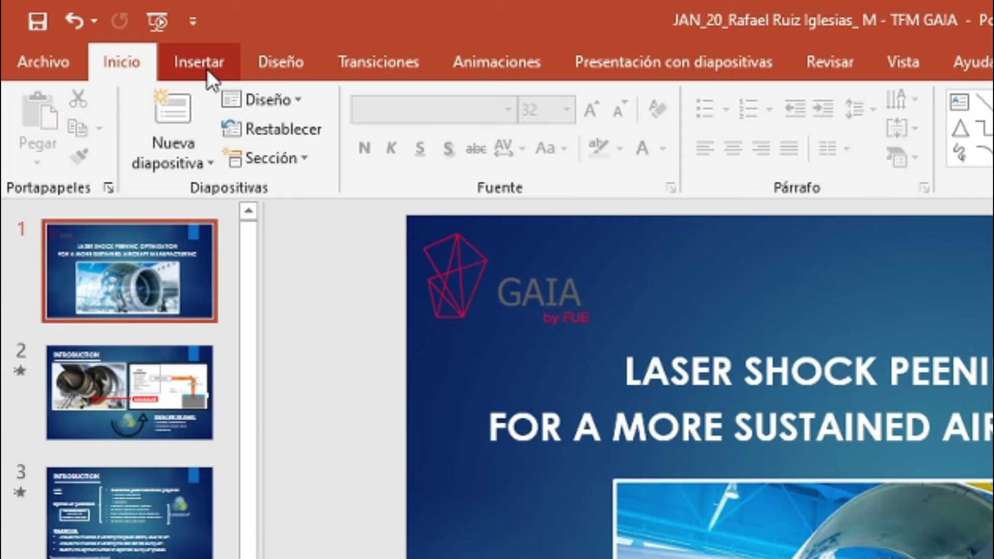
- Open the Audio menu under Insertar to show 'Audio en Mi PC' and 'Grabar audio'
left_click(207, 68)
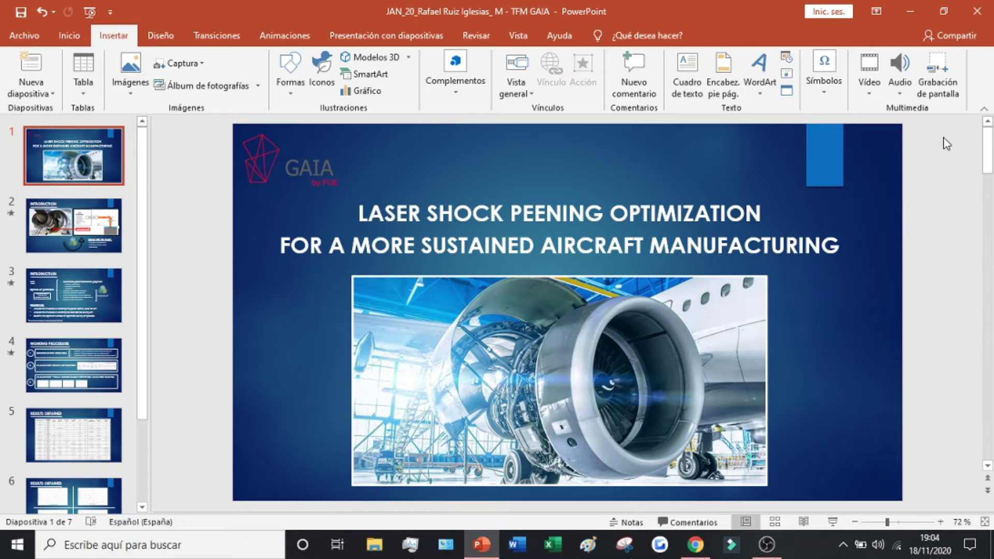
left_click(903, 66)
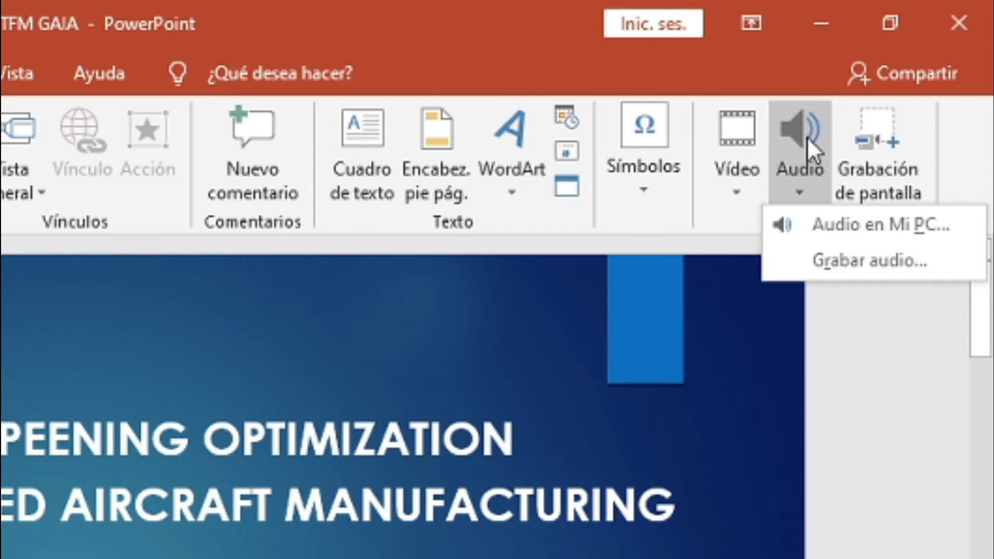
- Insert the Audio especial clip from this PC and place its speaker icon above the title
left_click(853, 224)
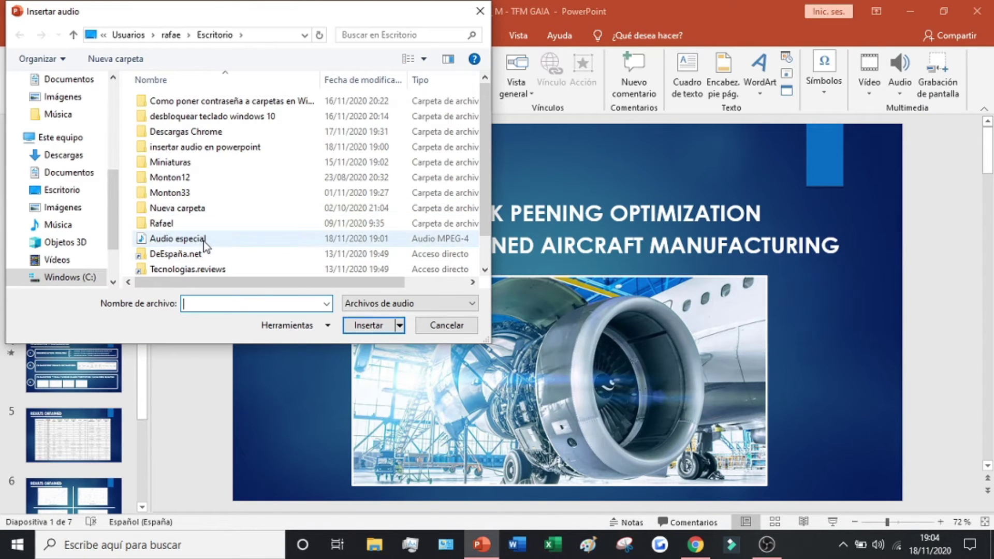
left_click(204, 239)
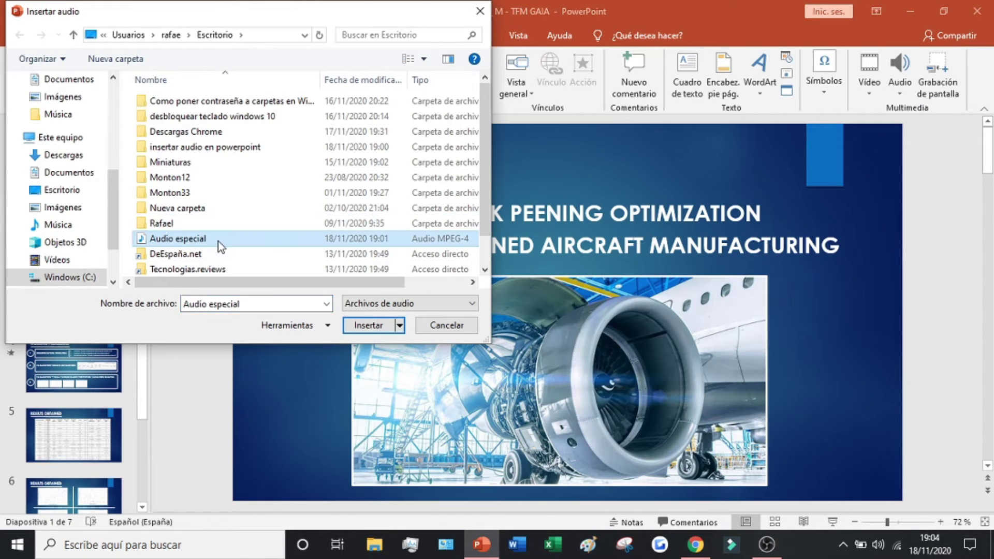
left_click(369, 325)
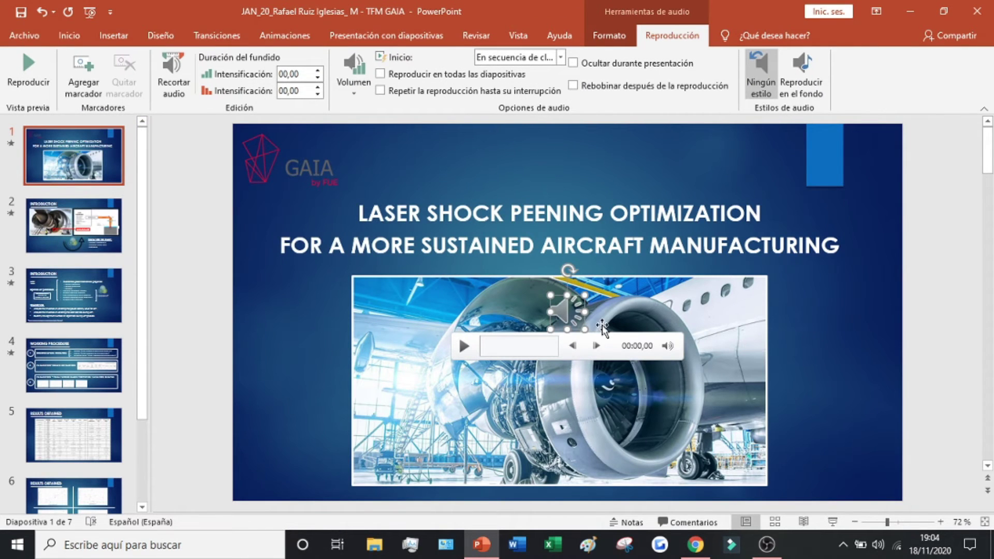
left_click_drag(577, 321, 559, 173)
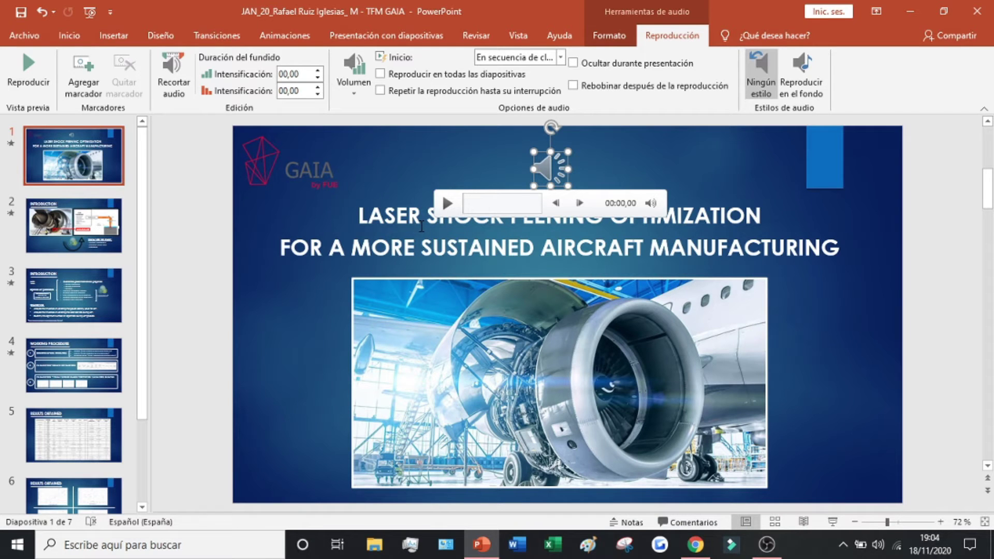
- Preview the clip, pausing at 00:07,02, then start the slide show from slide 1
left_click(447, 204)
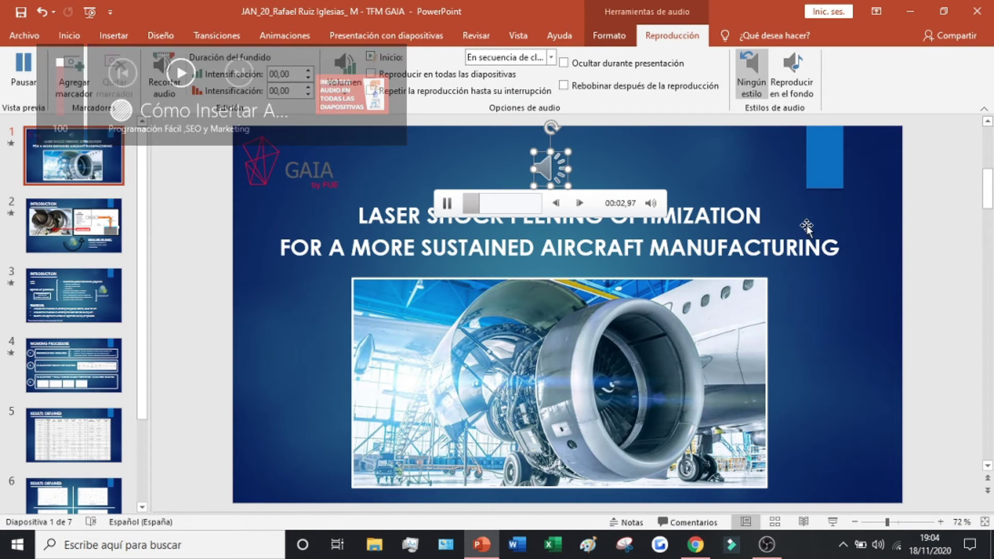
left_click(446, 204)
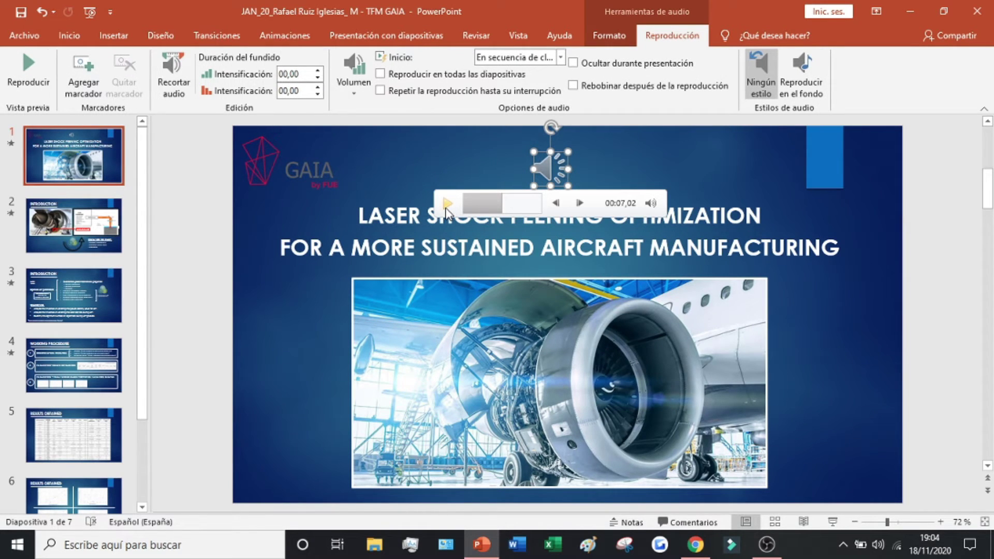
left_click(833, 522)
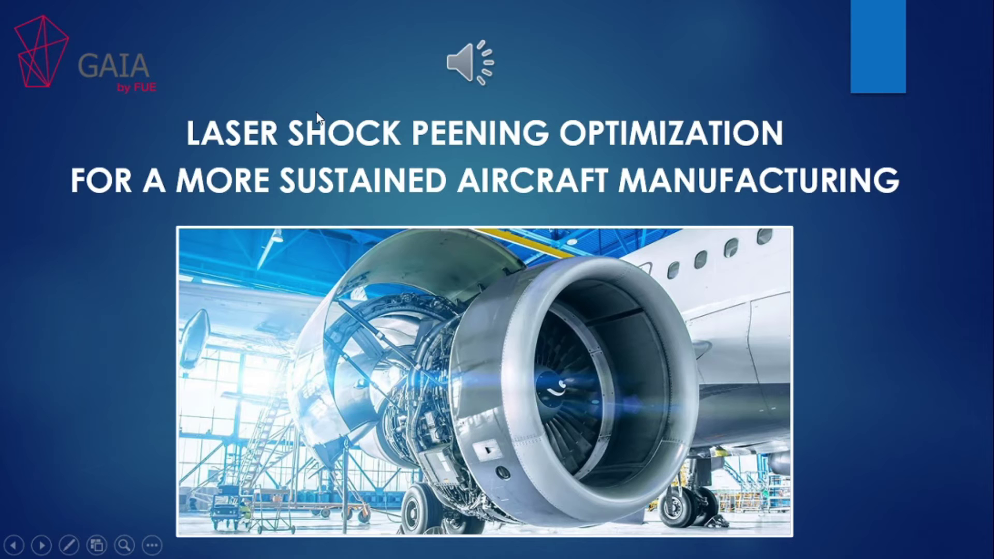
- End the slide show to return to Normal view on the title slide
key("Escape")
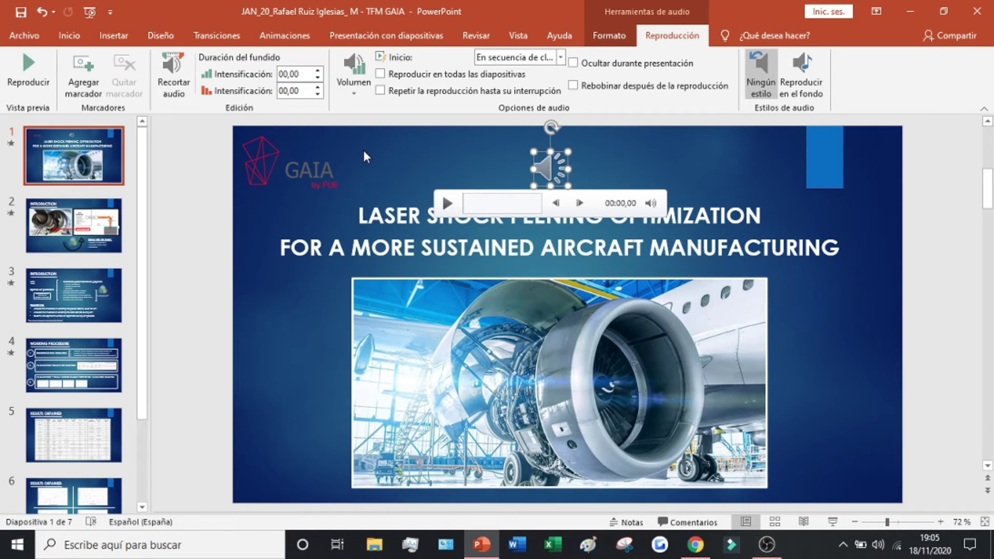
- Make the clip play across all slides, loop, hide during the show and play in background, then run the show
left_click(456, 75)
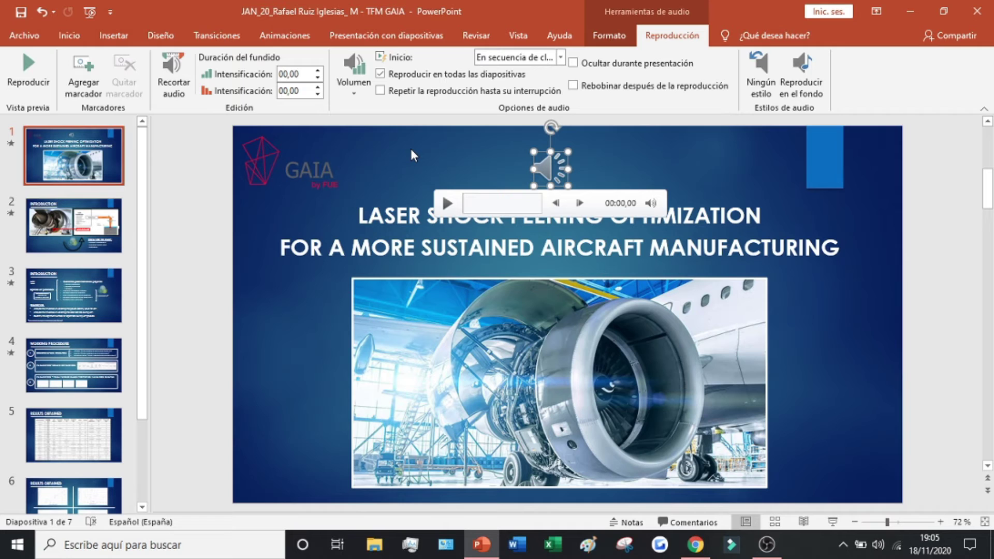
left_click(425, 91)
left_click(573, 63)
left_click(808, 70)
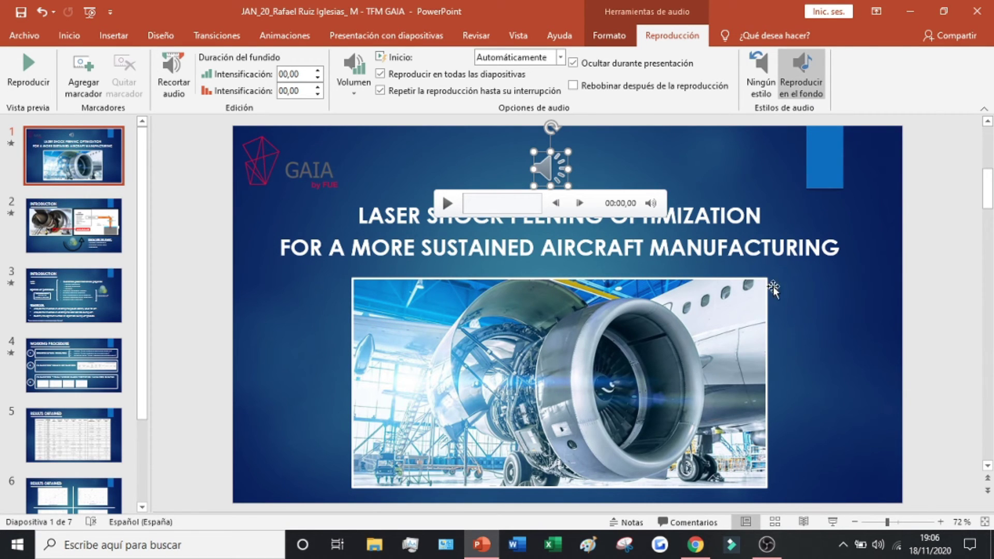
left_click(833, 522)
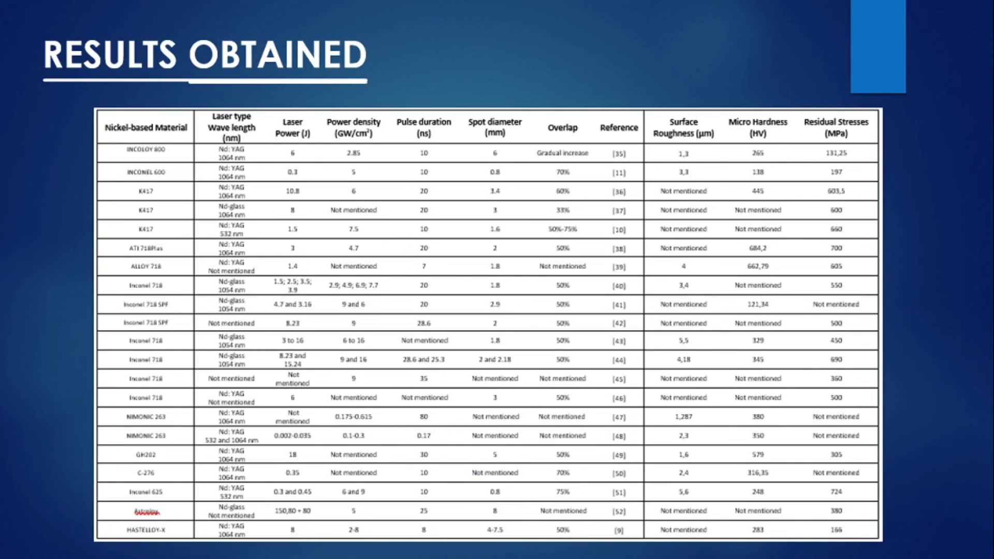
- Exit the slide show at RESULTS OBTAINED and jump back to slide 1
key("Escape")
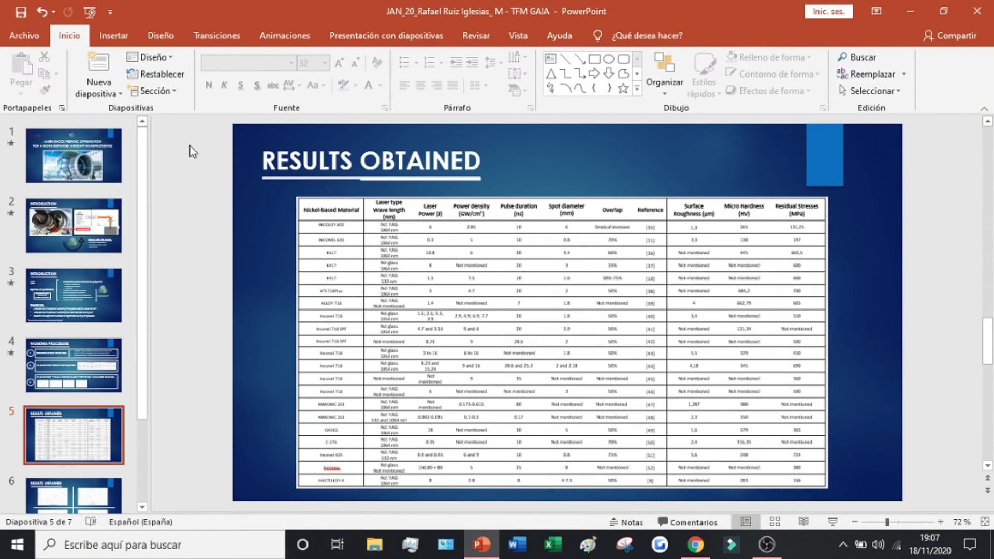
key("Home")
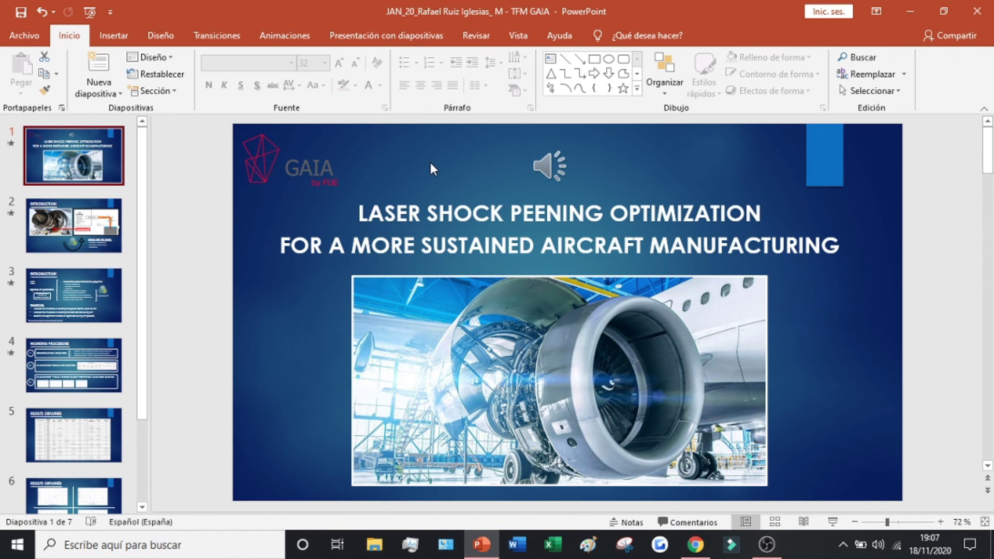
- Select the title slide's speaker icon and review its Reproducción playback options
left_click(550, 167)
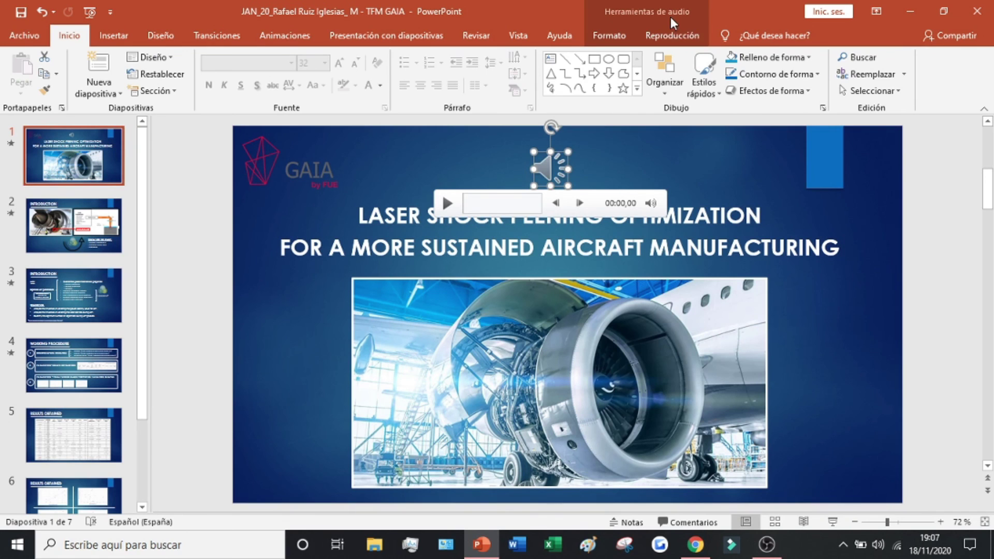
left_click(673, 34)
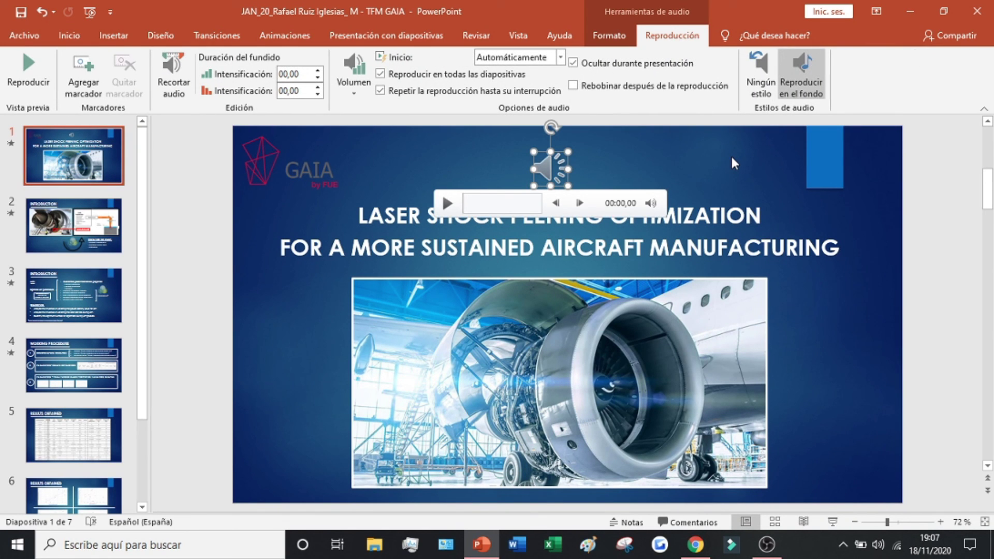